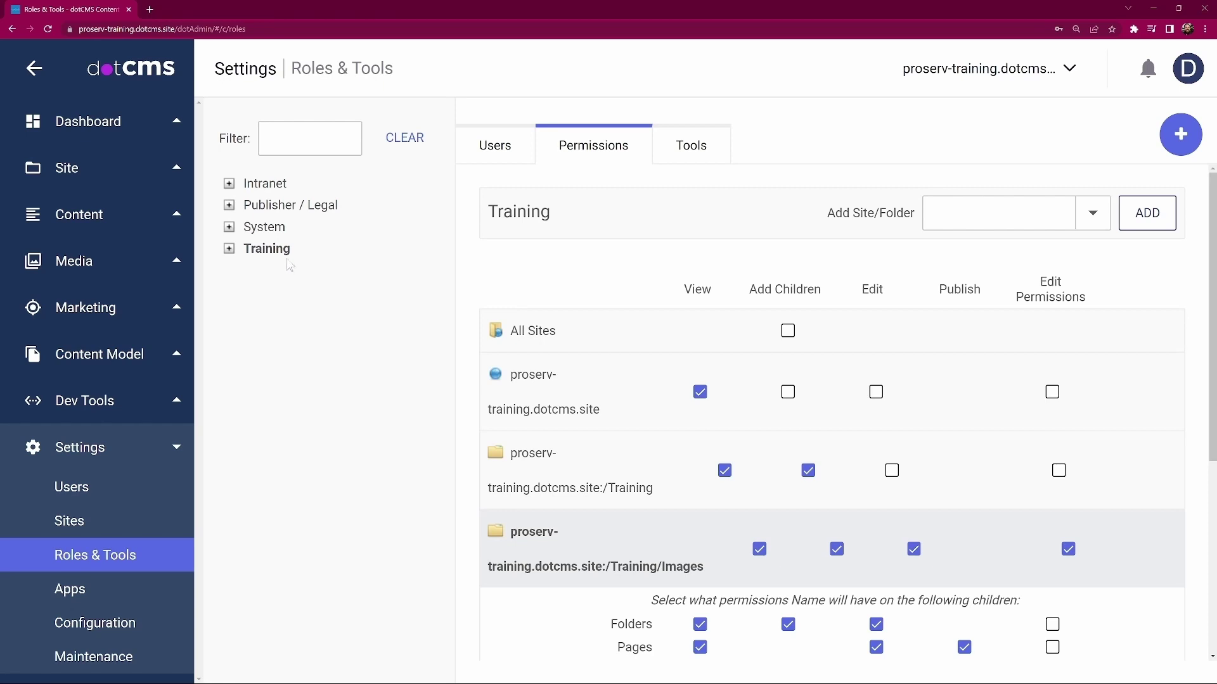
Examine the roles under System and the Training role's site and folder permissions
click(230, 228)
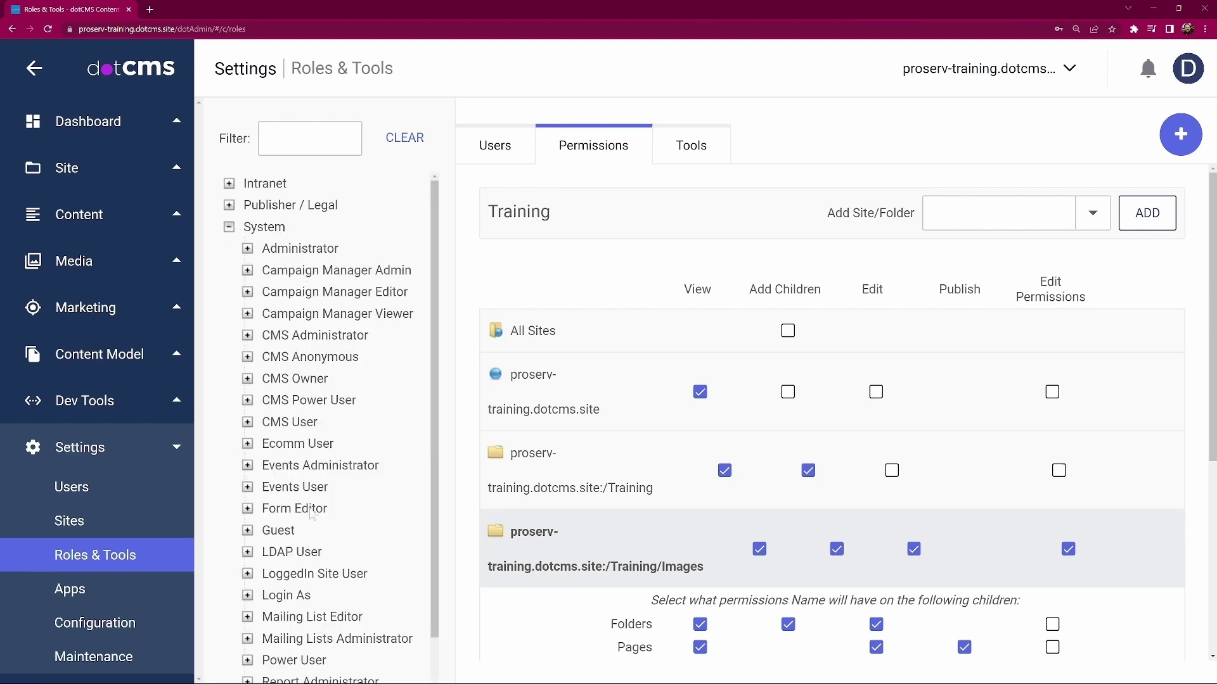
click(247, 248)
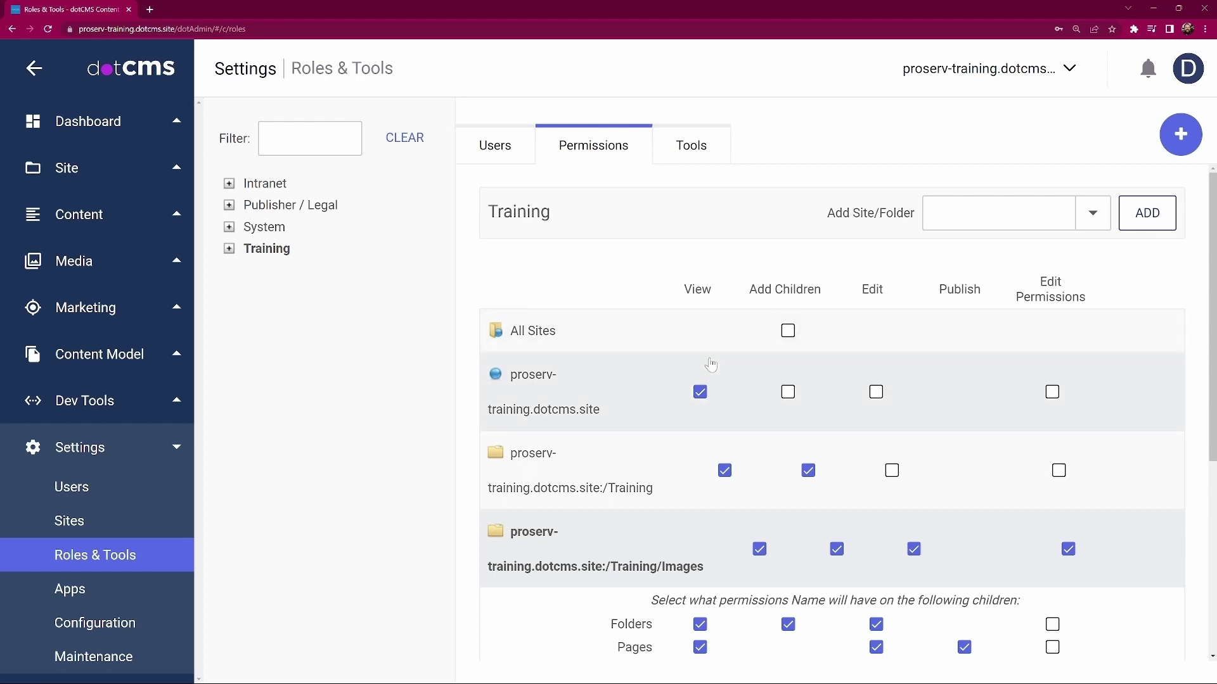
scroll(706, 400, down, 1)
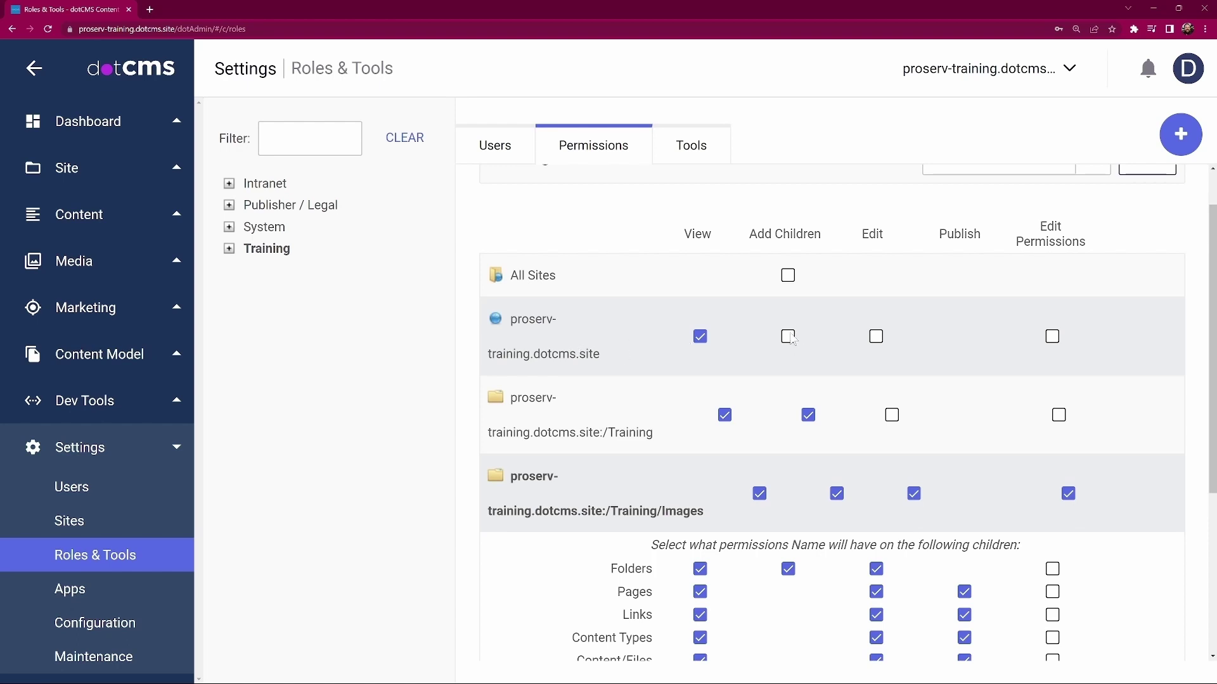
Create a child role of Training named Training Admin with key trainingAdmin, able to grant Users, Permissions and Tools
click(260, 253)
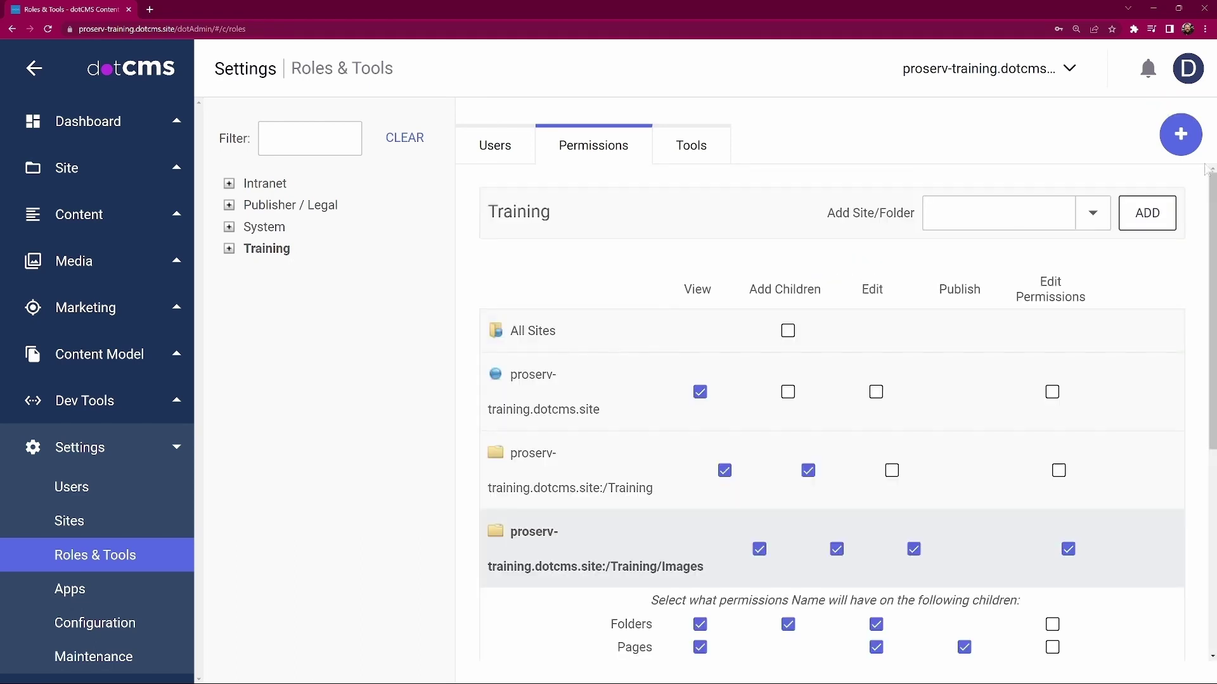
click(1180, 134)
click(1044, 174)
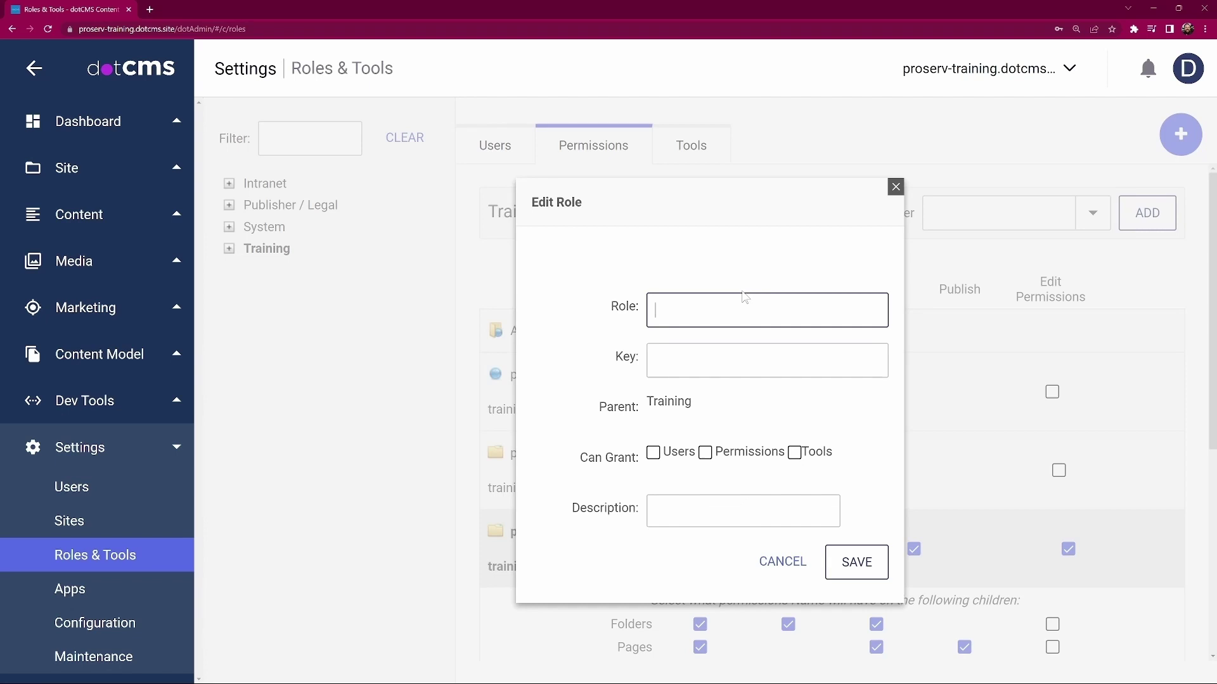
text(Training Admin)
click(750, 347)
text(trainingAdmin)
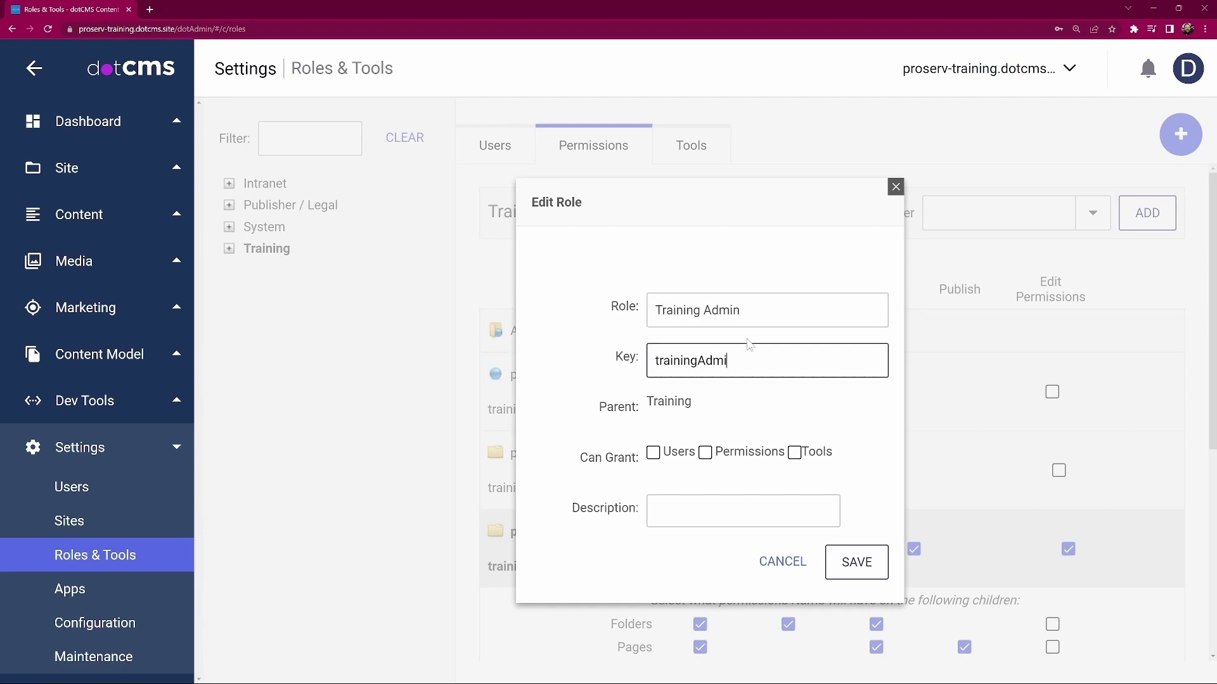
click(653, 452)
click(705, 452)
click(794, 452)
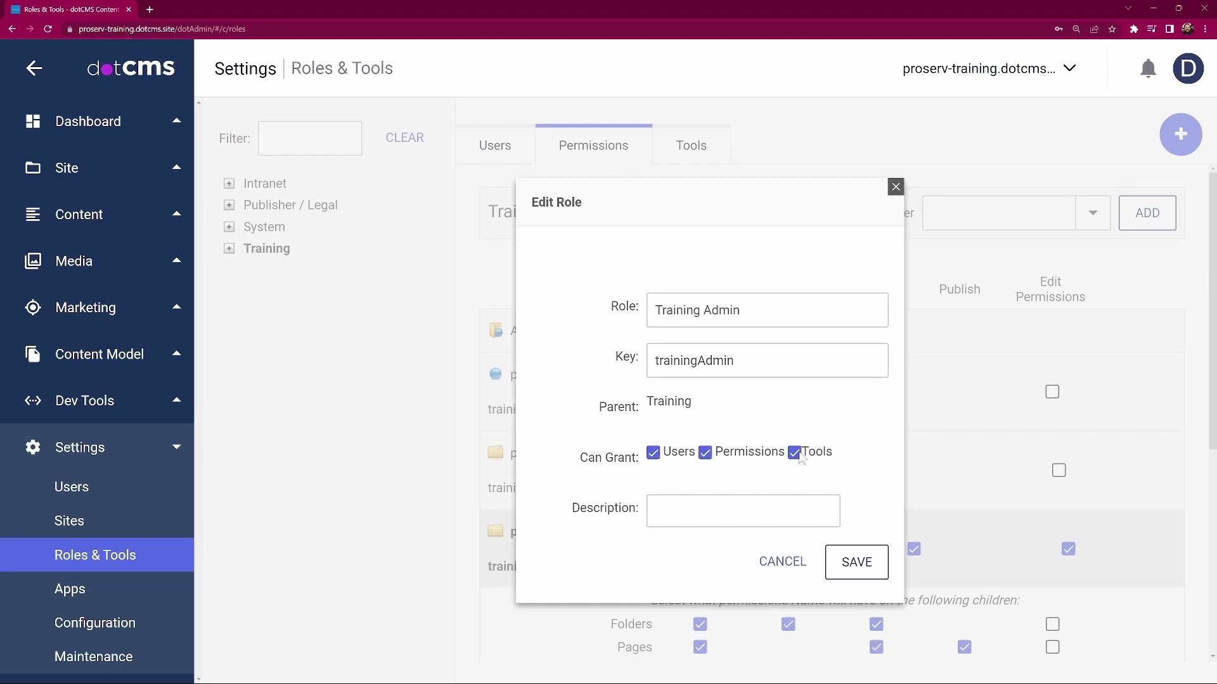
click(853, 562)
Add the site proserv-training.dotcms.site to the Training Admin role's permissions
click(229, 248)
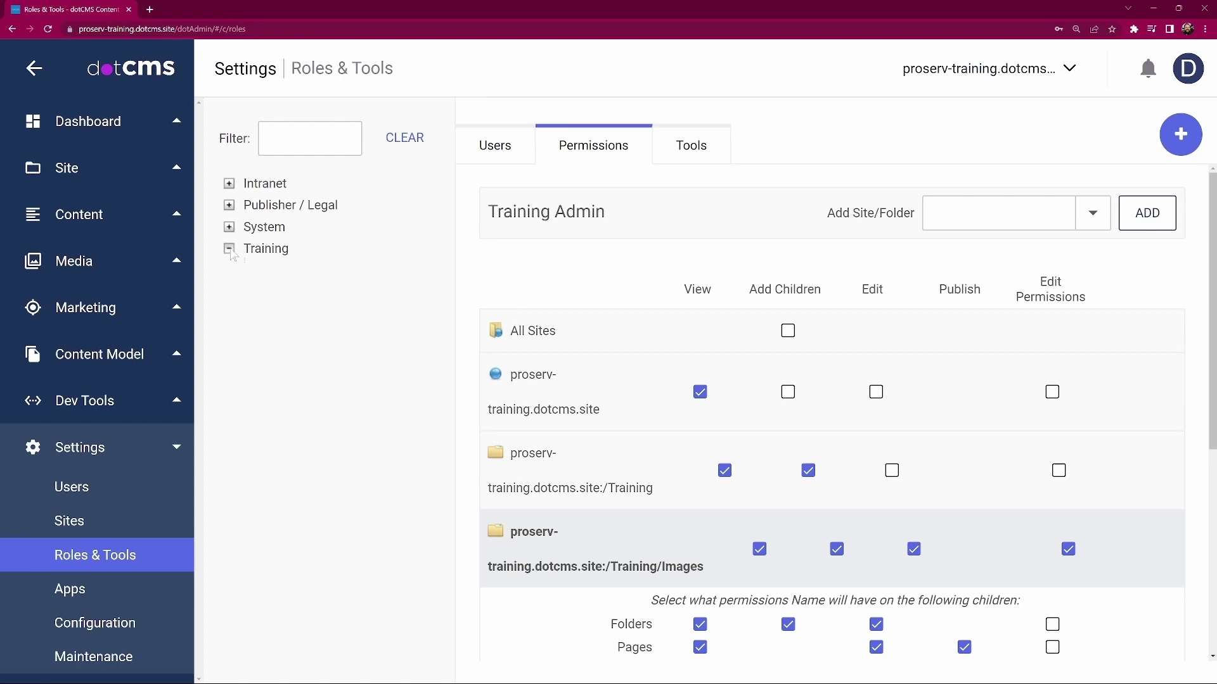
click(295, 271)
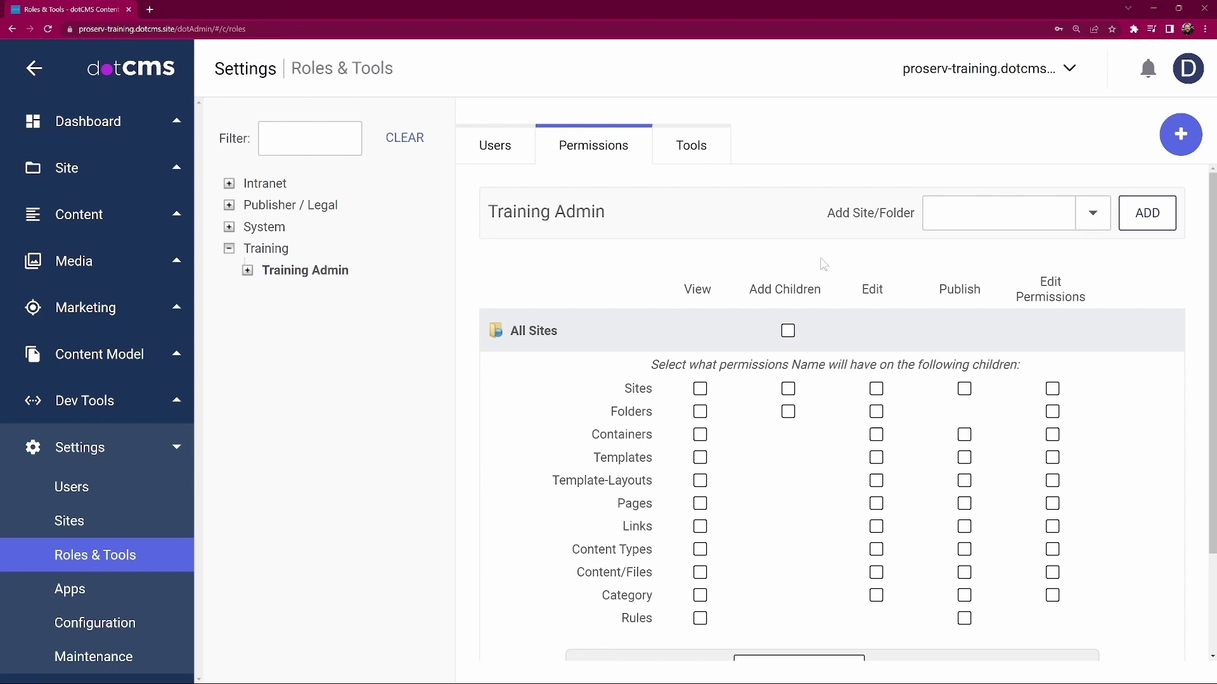
click(1105, 218)
click(1035, 322)
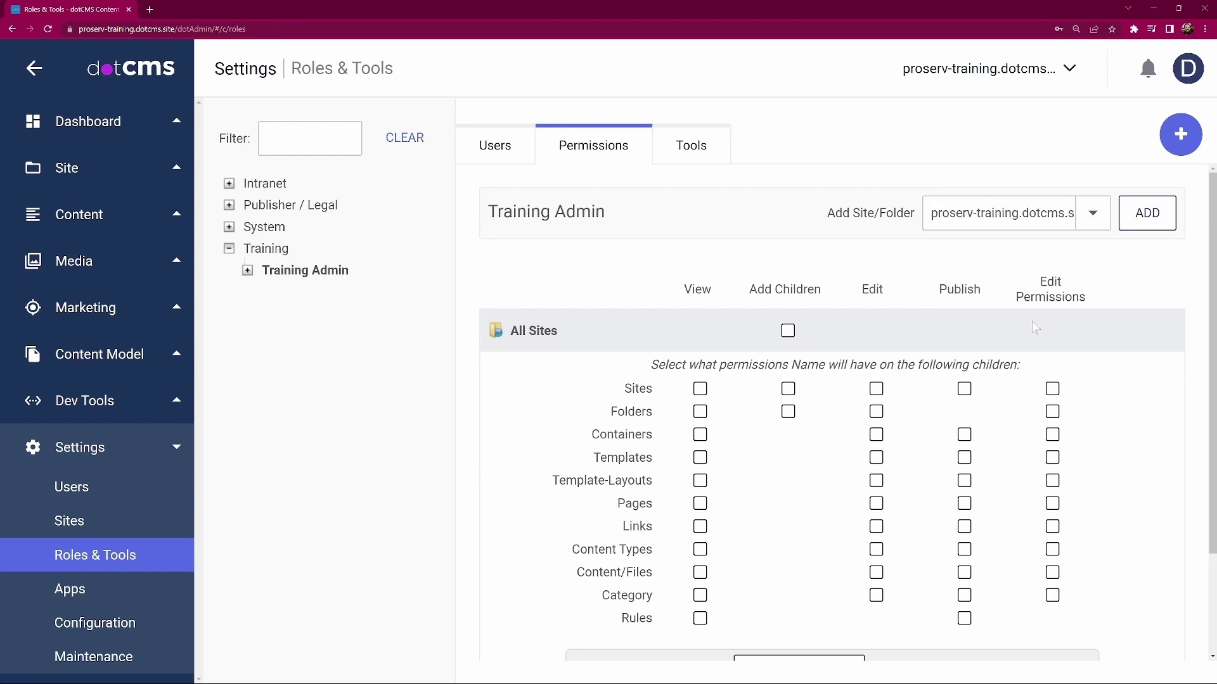
click(1146, 215)
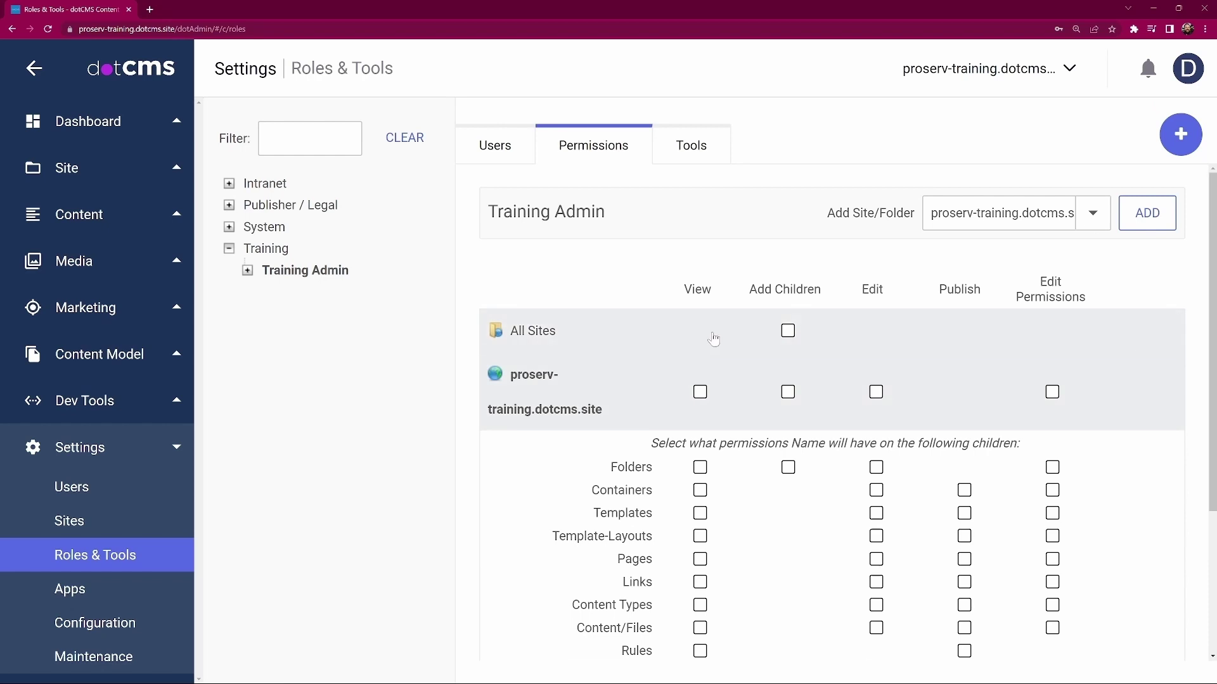
Grant View on the site, and View, Edit and Publish on its Containers, Templates, Template-Layouts, Pages, Links, Content Types and Content/Files
scroll(825, 444, down, 1)
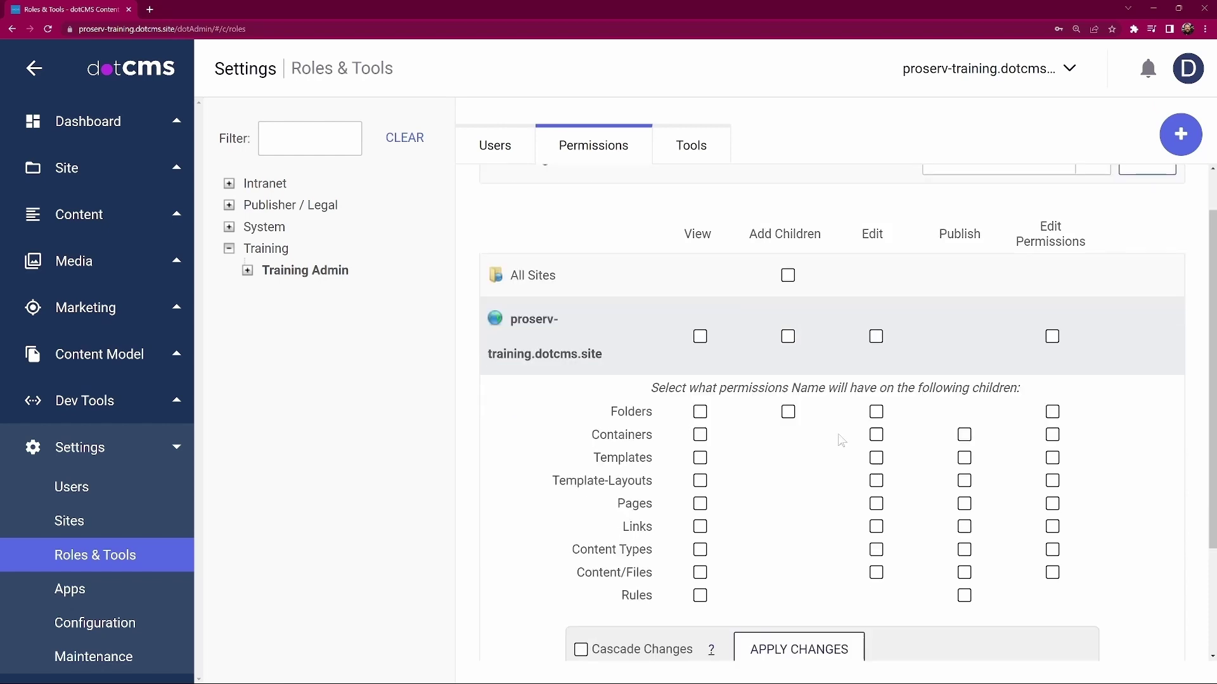
click(699, 336)
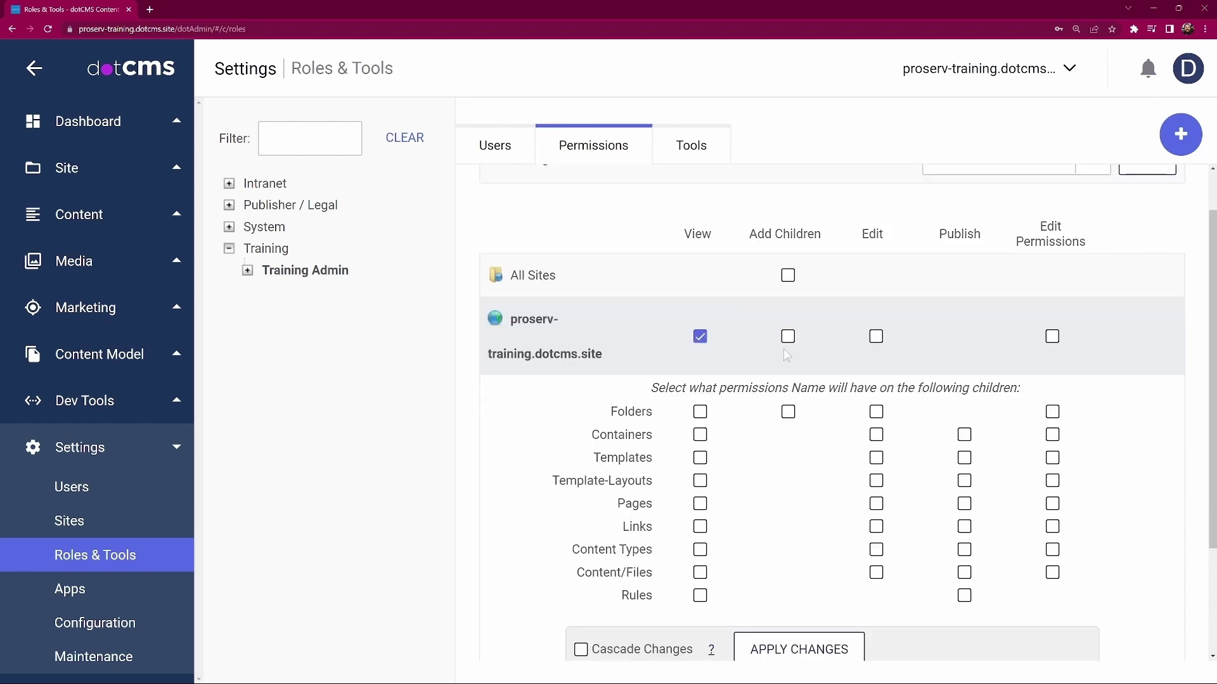
click(964, 435)
click(964, 504)
click(964, 527)
click(964, 549)
click(963, 572)
Grant View, Add Children and Edit on the site's Folders and apply the permission changes
click(700, 412)
click(788, 412)
click(877, 412)
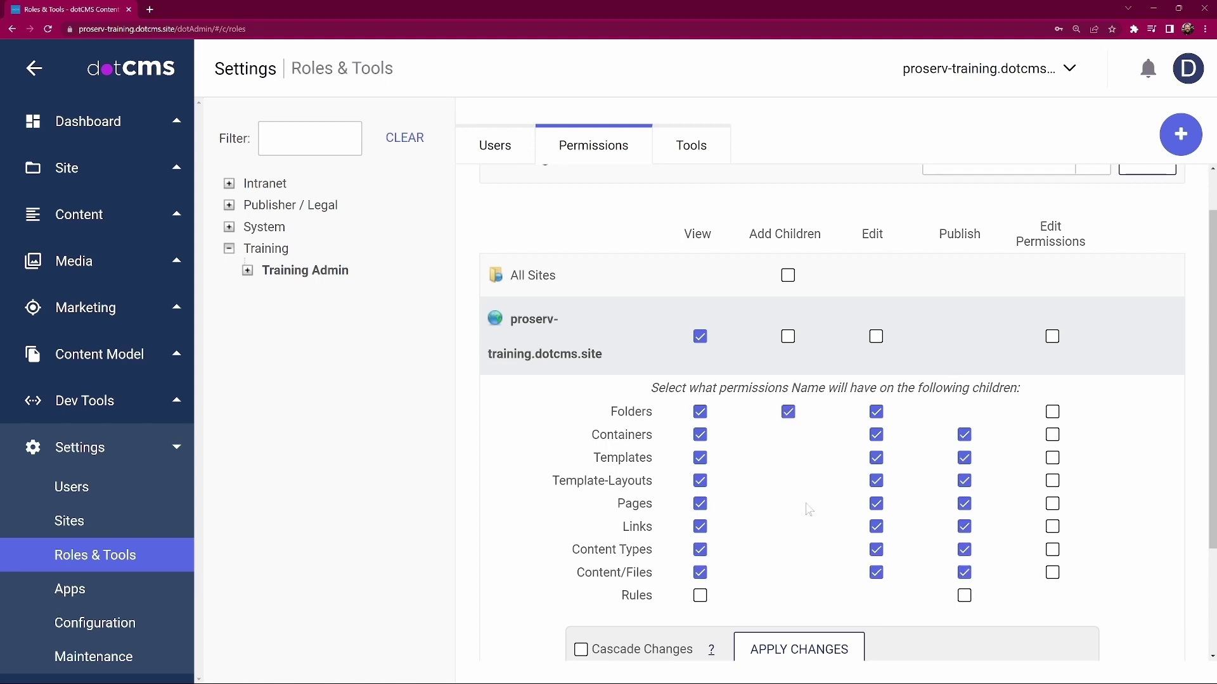
scroll(828, 640, down, 1)
click(827, 634)
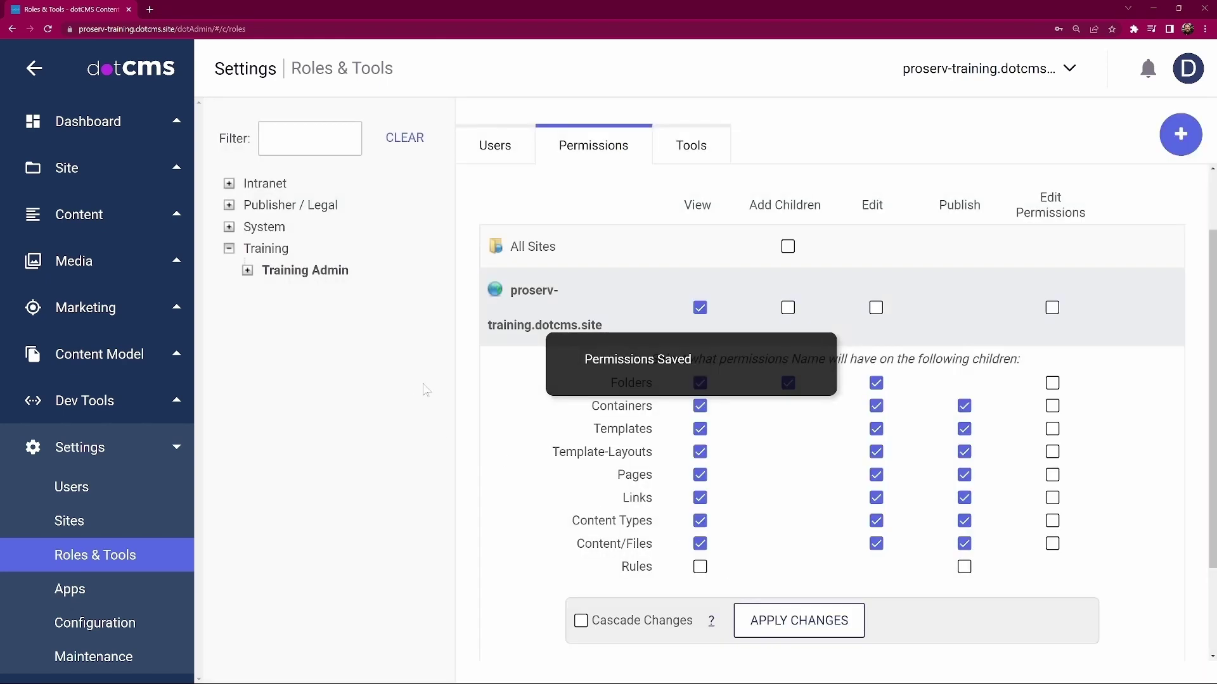
Check the parent Training role's permissions, and grant Training Admin Add Children on proserv-training.dotcms.site
click(267, 250)
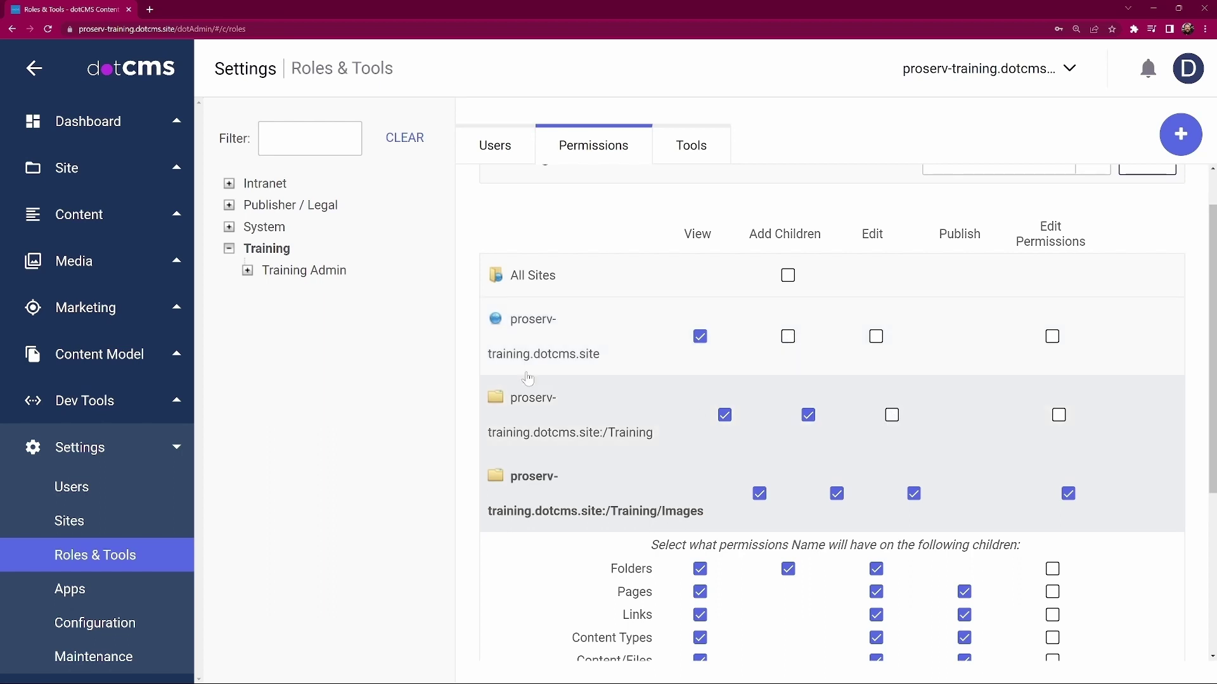
click(307, 273)
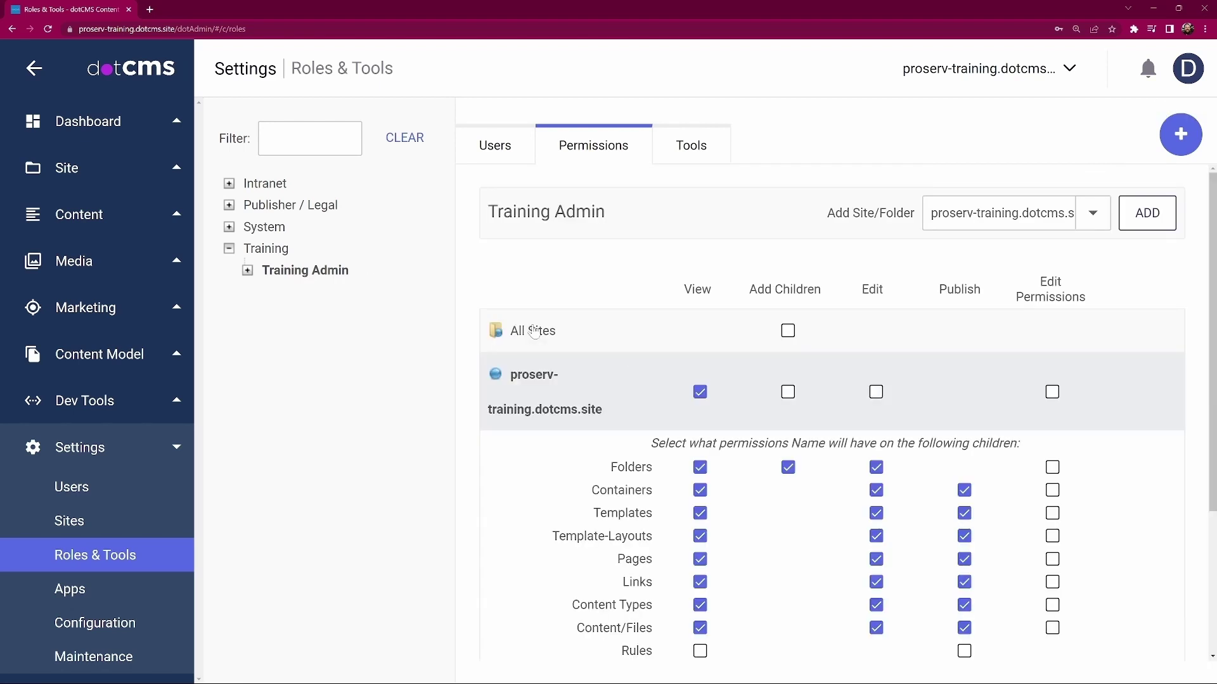
click(789, 393)
scroll(817, 417, down, 1)
scroll(824, 412, up, 1)
Add the Training folder of proserv-training.dotcms.site to the Training Admin role's permissions
click(1093, 221)
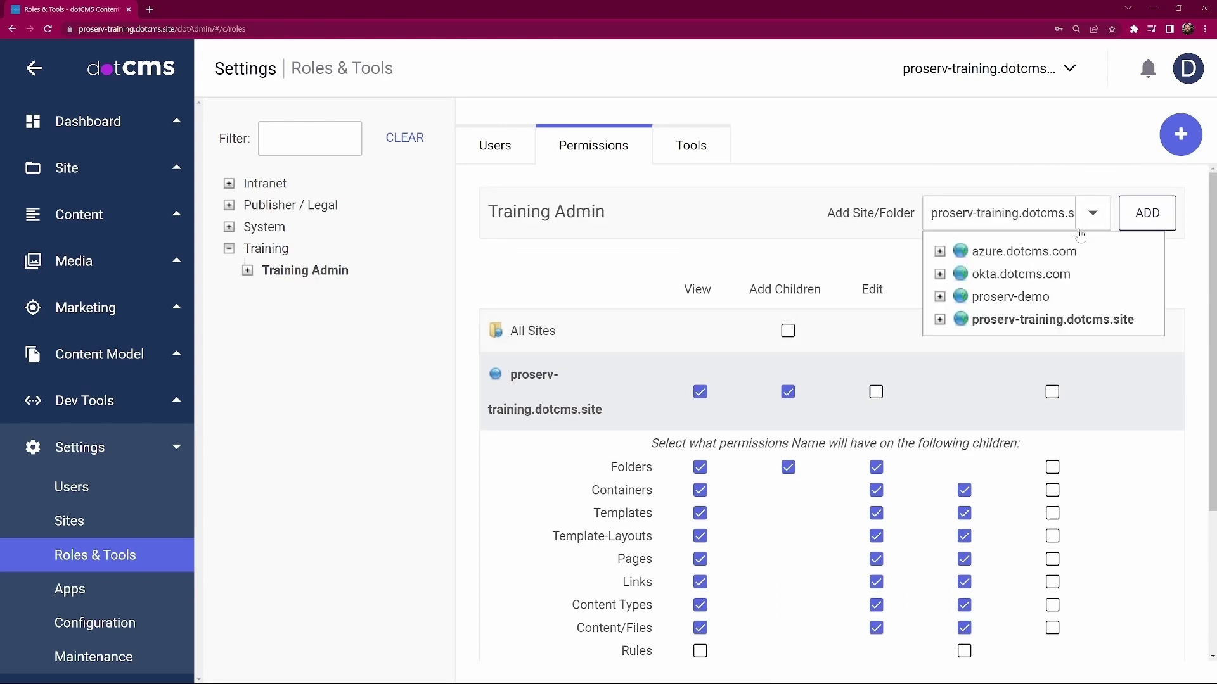
click(940, 320)
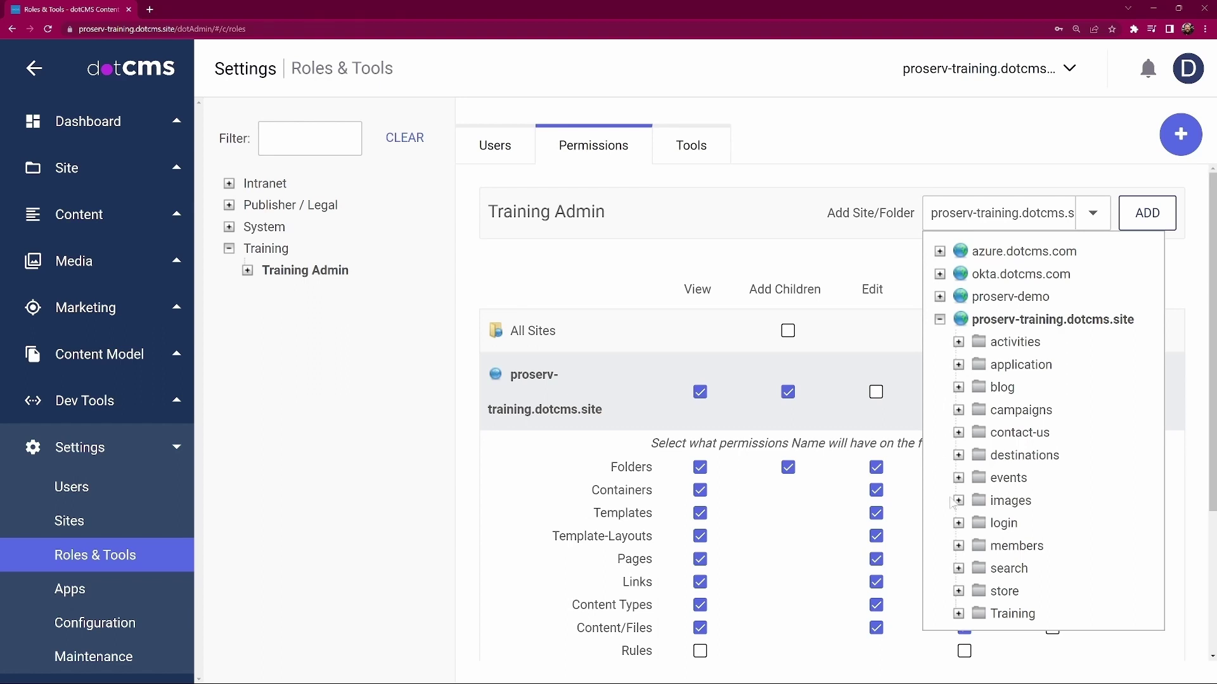
click(1009, 614)
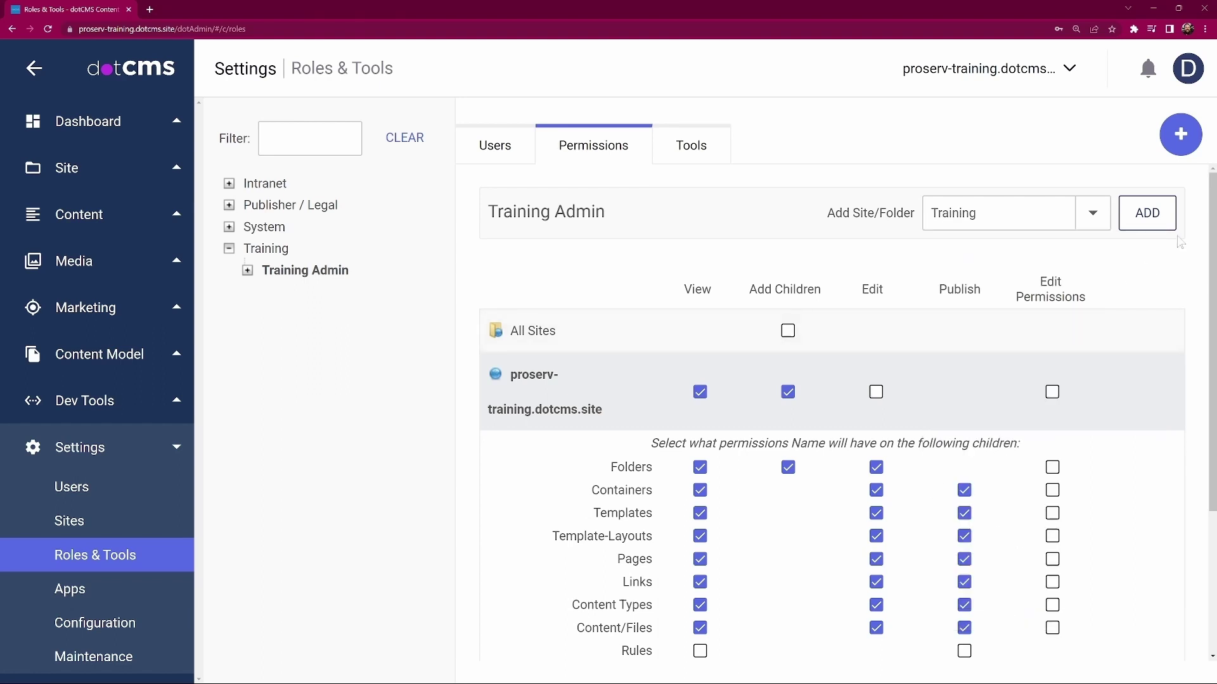
click(1149, 226)
Grant View, Edit and Publish on Pages, Links, Content Types and Content/Files within the Training folder
scroll(760, 418, down, 2)
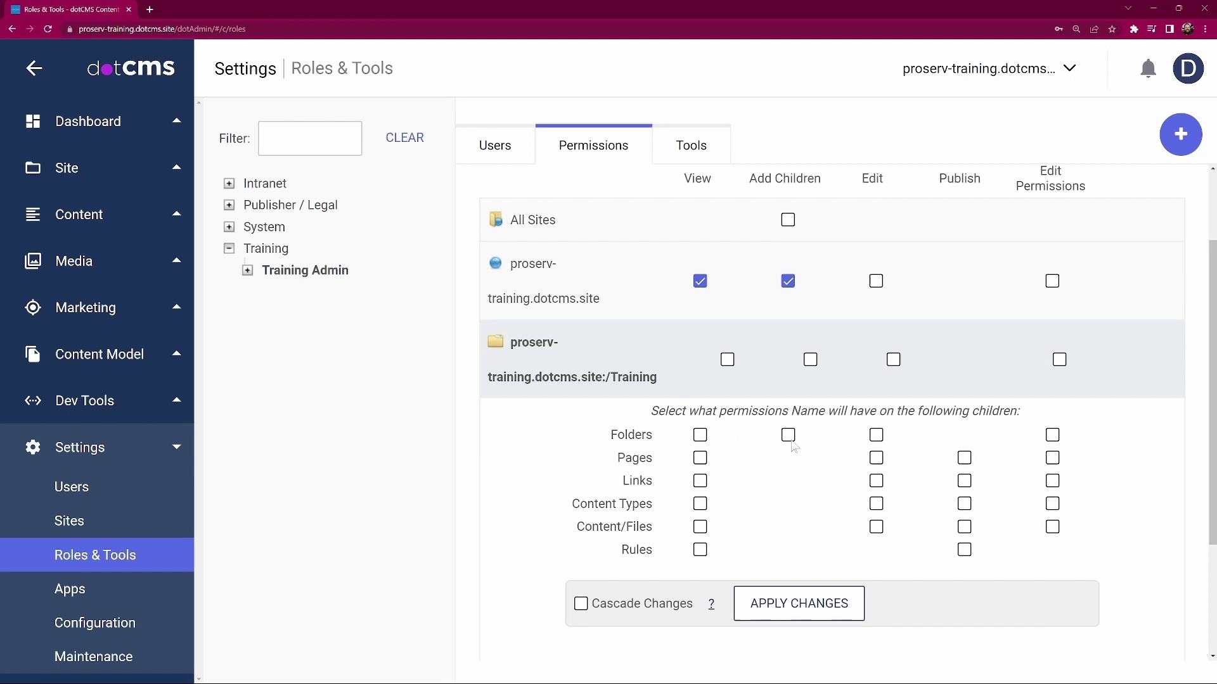
click(964, 458)
click(964, 480)
click(964, 504)
click(964, 526)
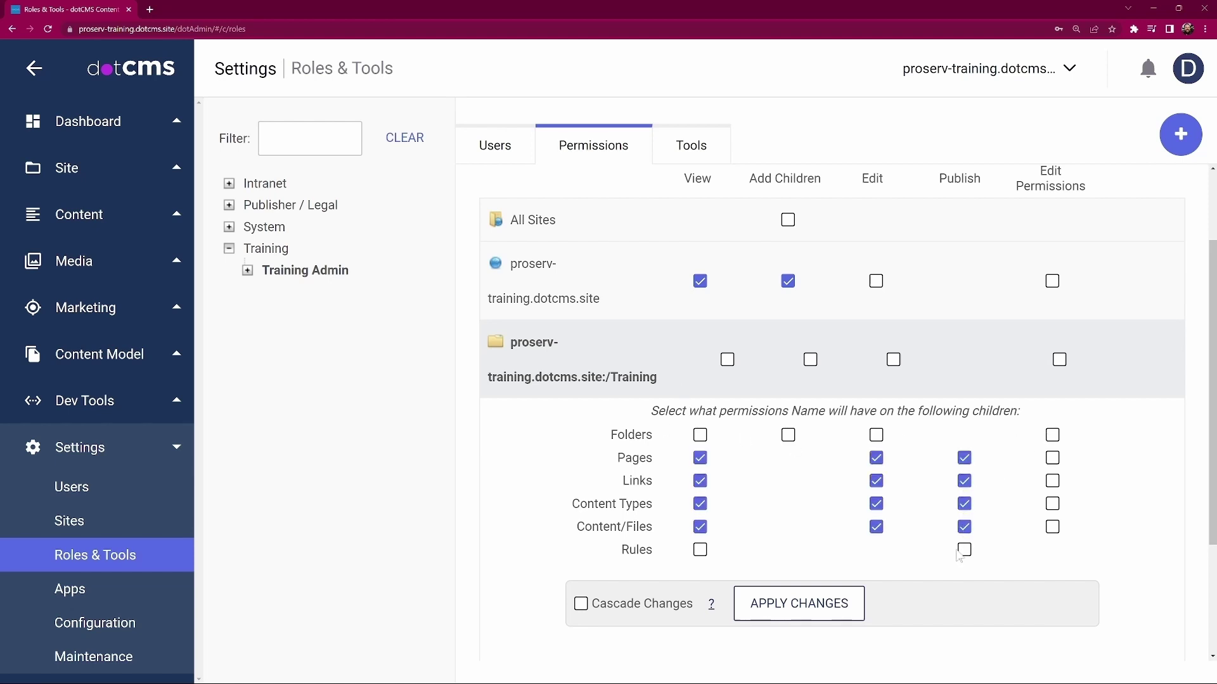
Grant View, Add Children and Edit on both the Training folder and its child Folders, and apply the changes
click(699, 434)
click(788, 435)
click(875, 435)
click(893, 360)
click(893, 359)
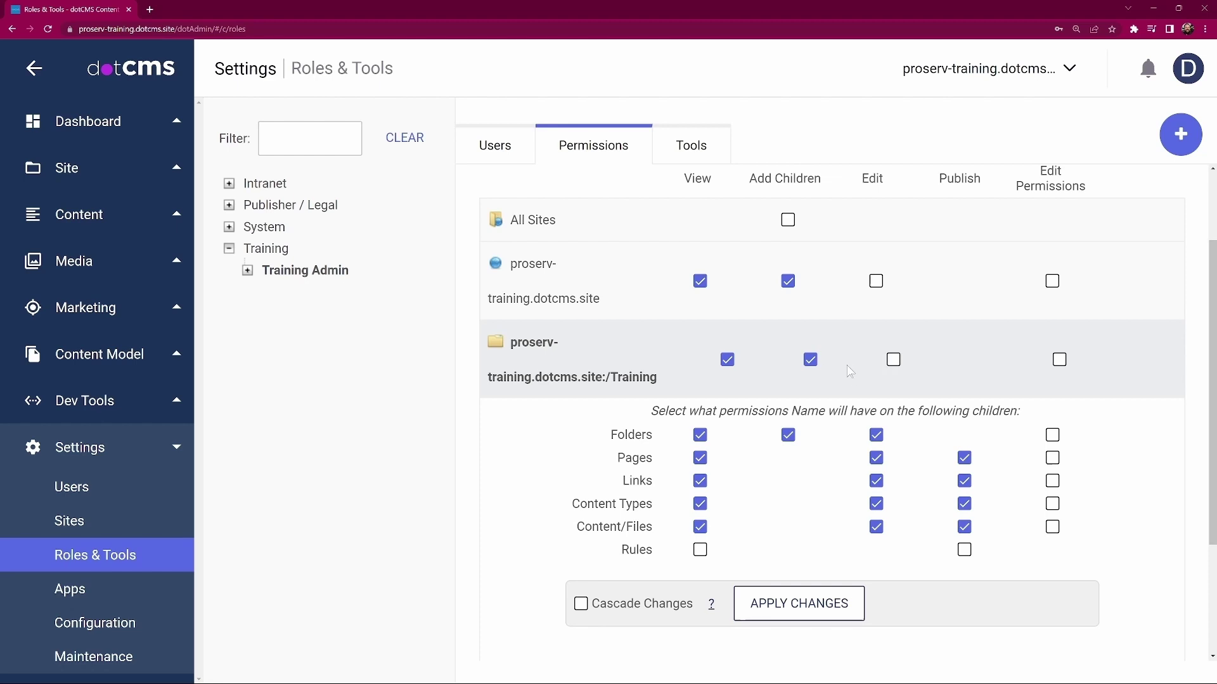
click(894, 359)
click(798, 605)
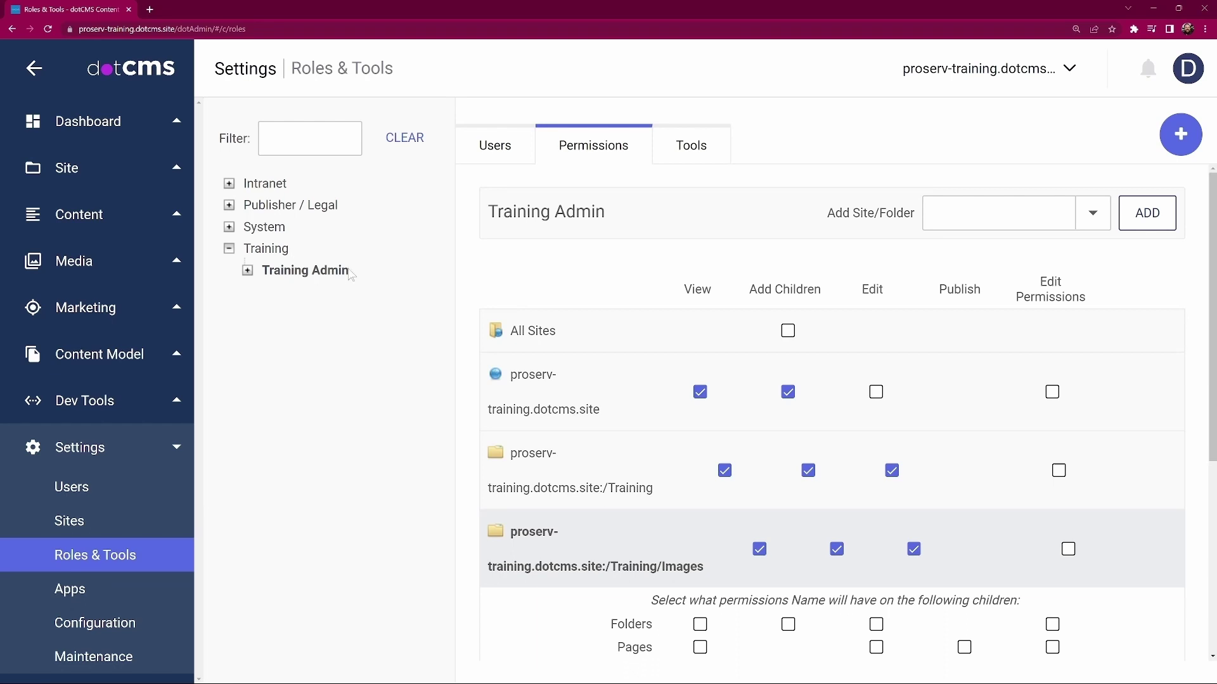
Open the site browser
click(92, 170)
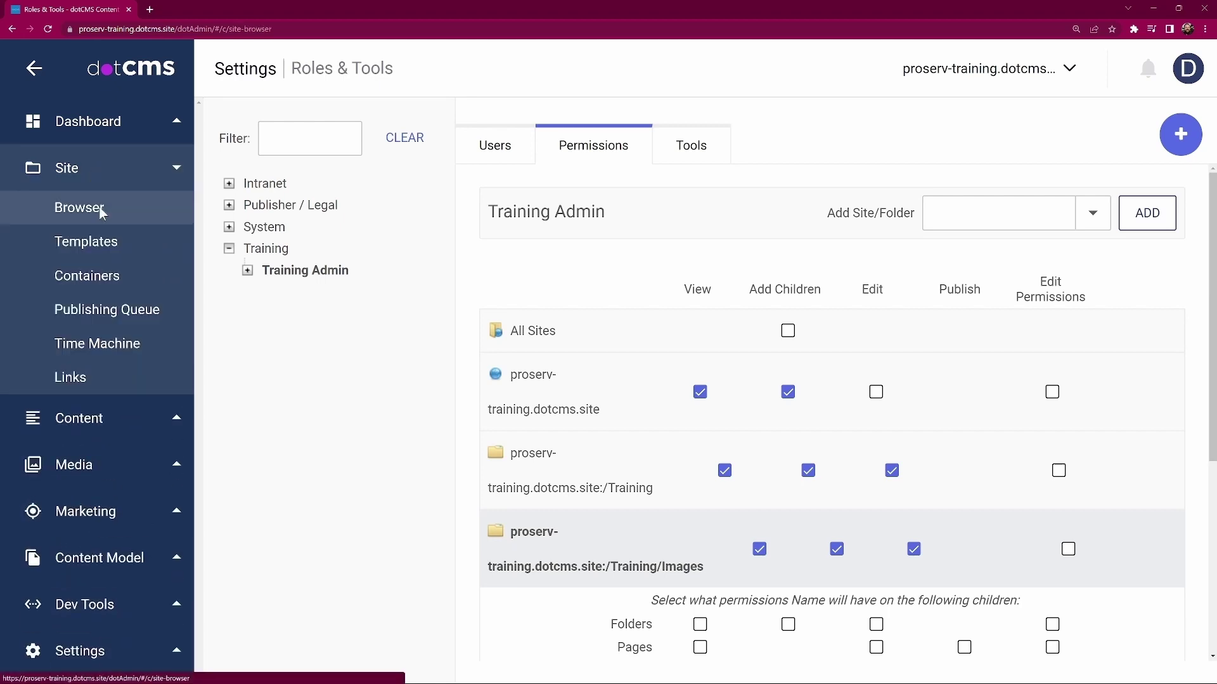
click(101, 208)
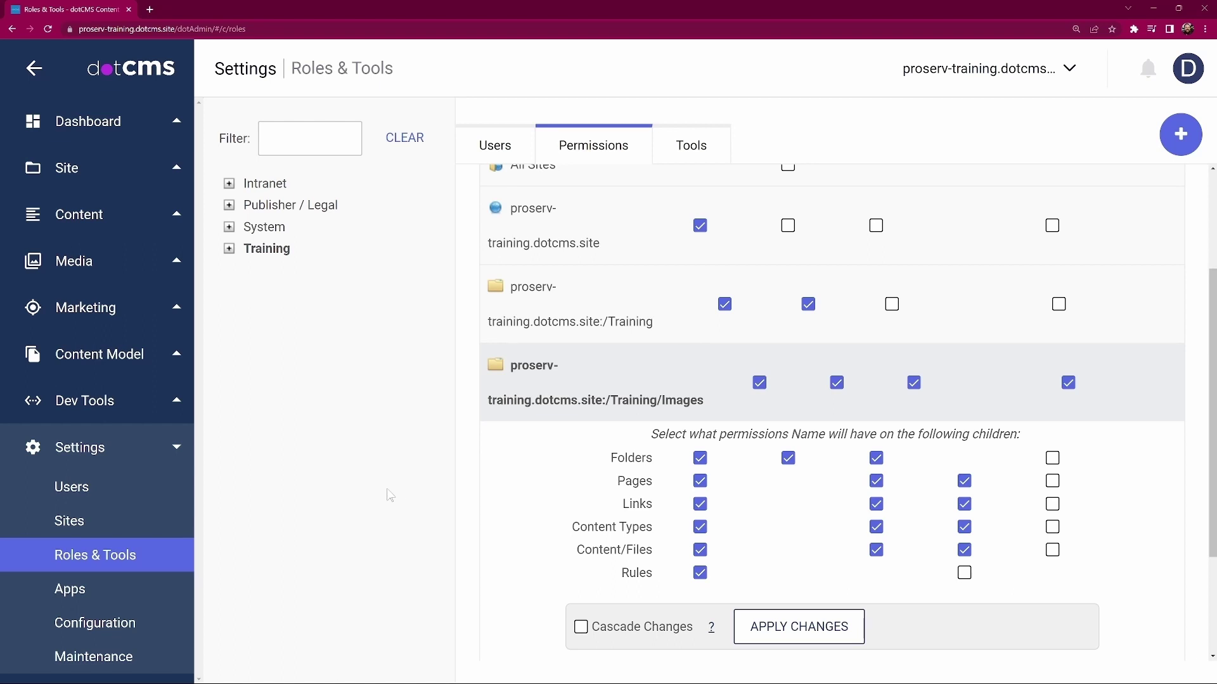
Open the Destination content type and examine its permissions
click(93, 357)
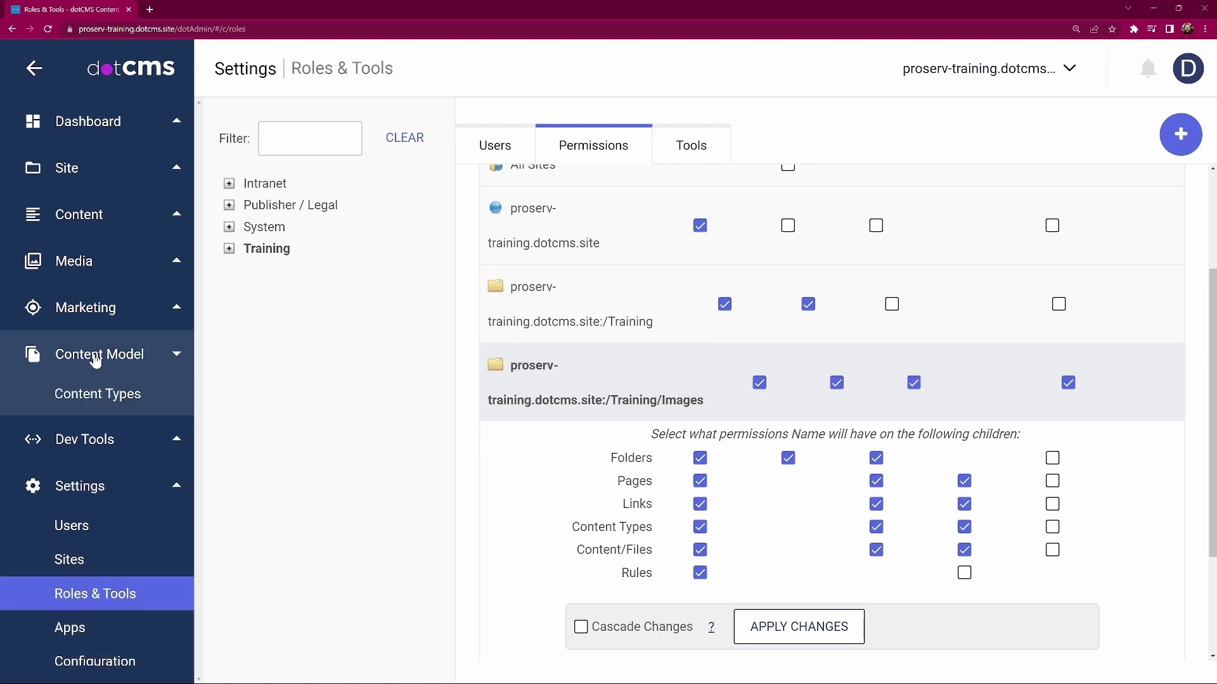
click(109, 395)
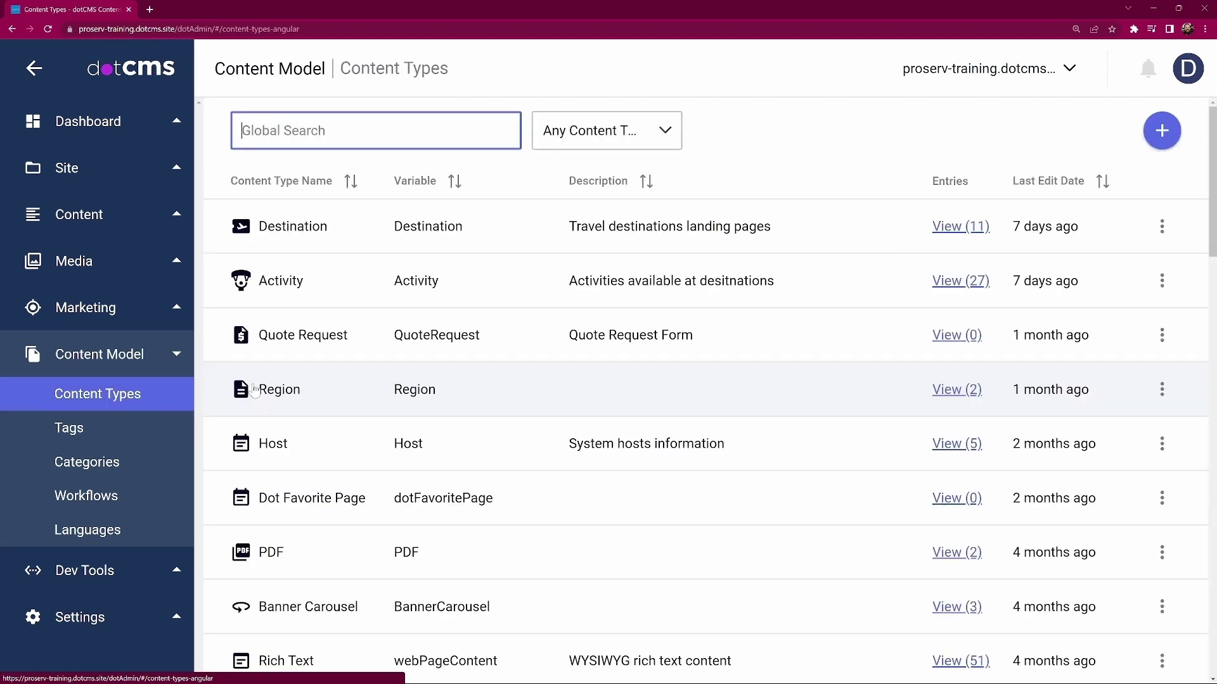
click(308, 223)
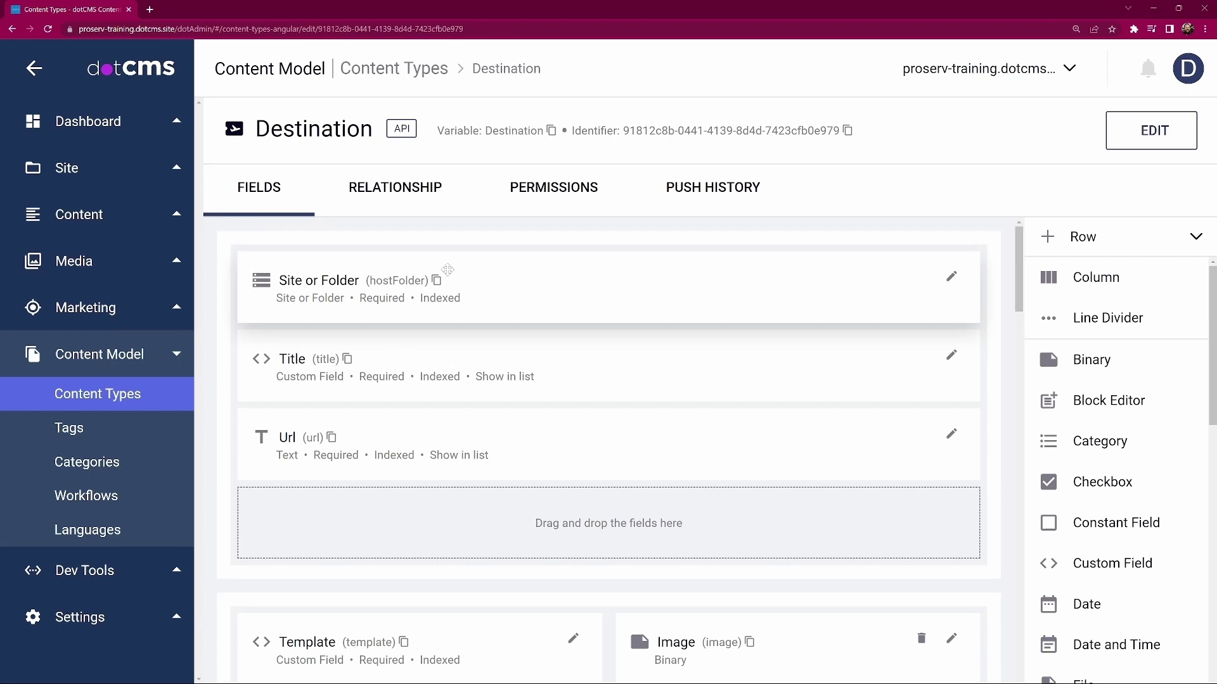
click(557, 196)
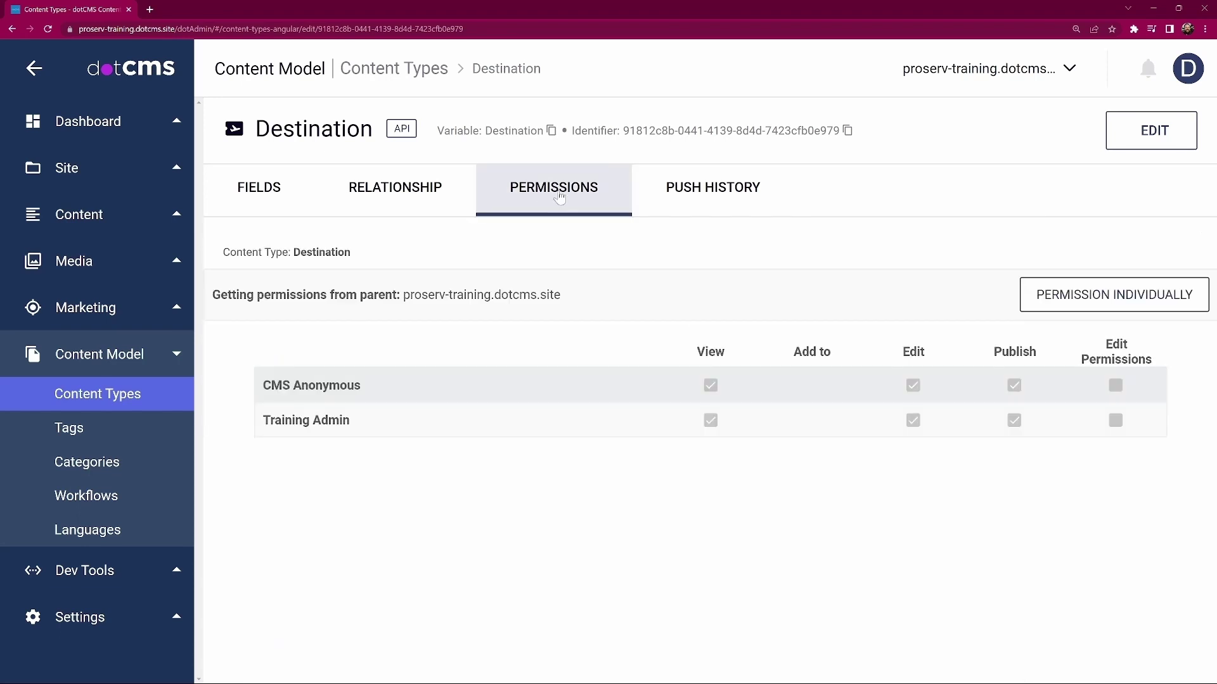